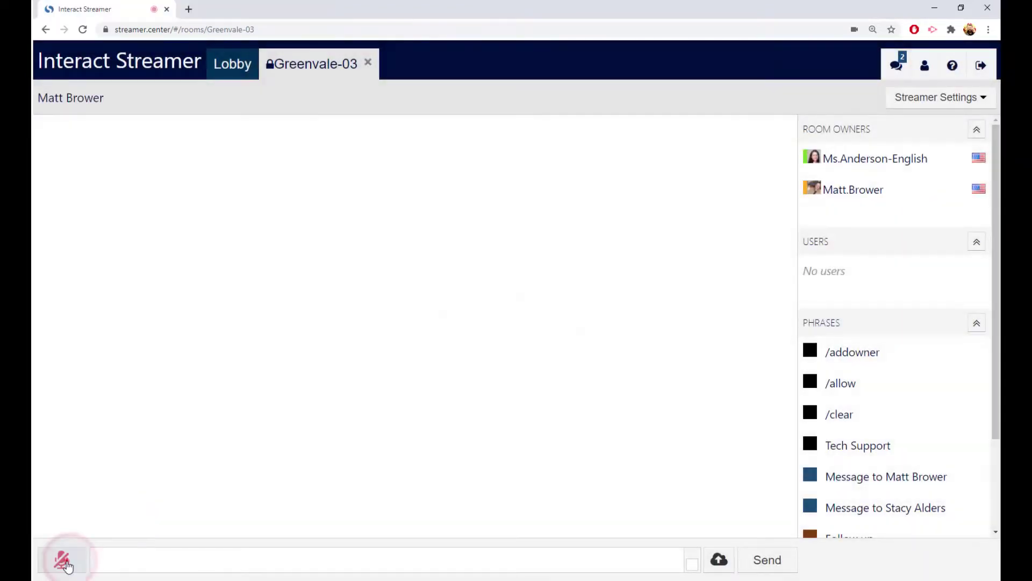
Turn on live captioning in the Greenvale-03 room, then minimize Chrome to the desktop.
{"action": "left_click", "coordinate": [65, 562]}
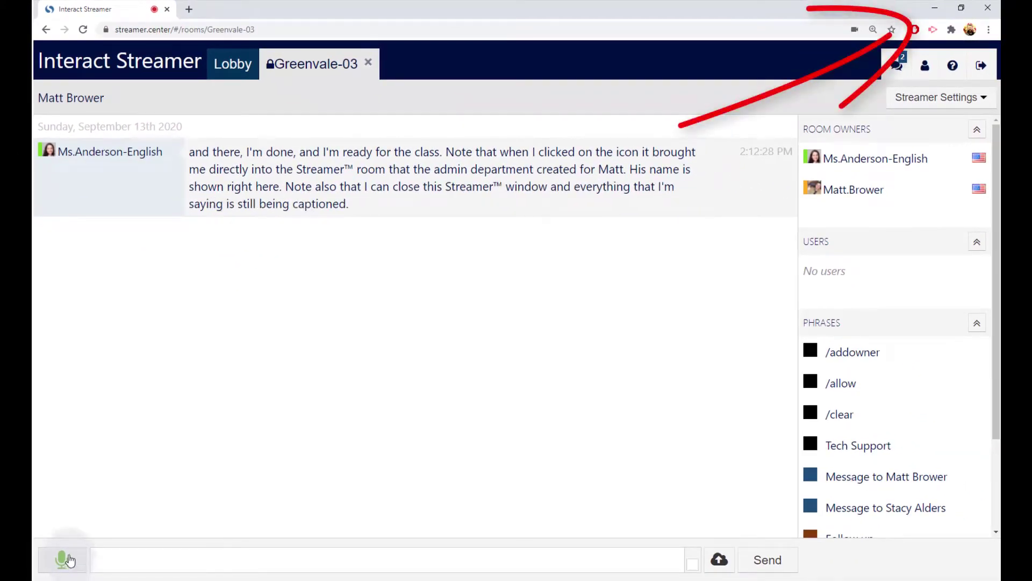
{"action": "left_click", "coordinate": [933, 9]}
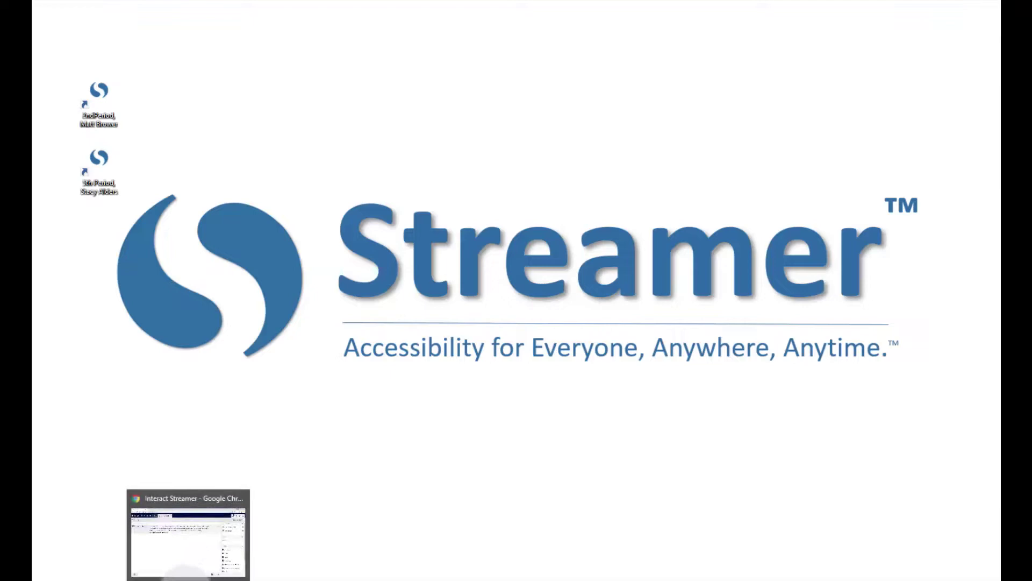
Restore the Chrome window from the taskbar, showing Greenvale-04 open beside Greenvale-03.
{"action": "left_click", "coordinate": [183, 575]}
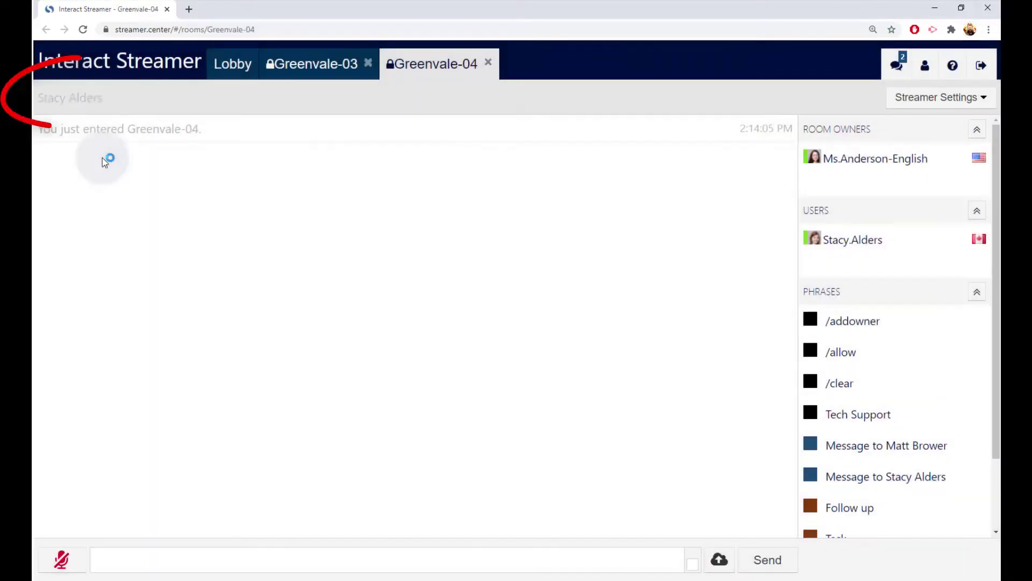
Unmute the microphone to caption a sentence in Greenvale-04, then mute it again.
{"action": "left_click", "coordinate": [62, 560]}
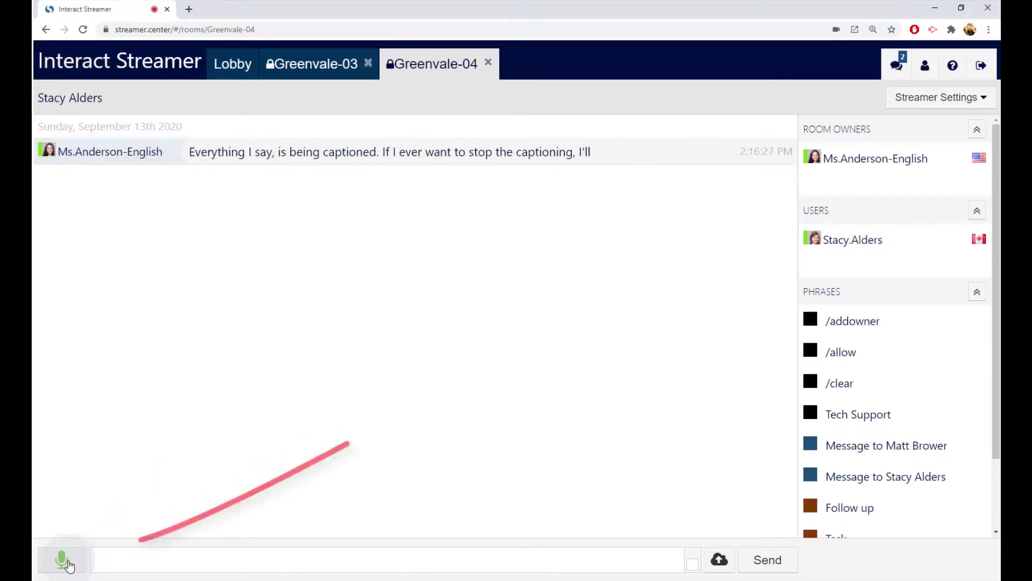
{"action": "left_click", "coordinate": [68, 562]}
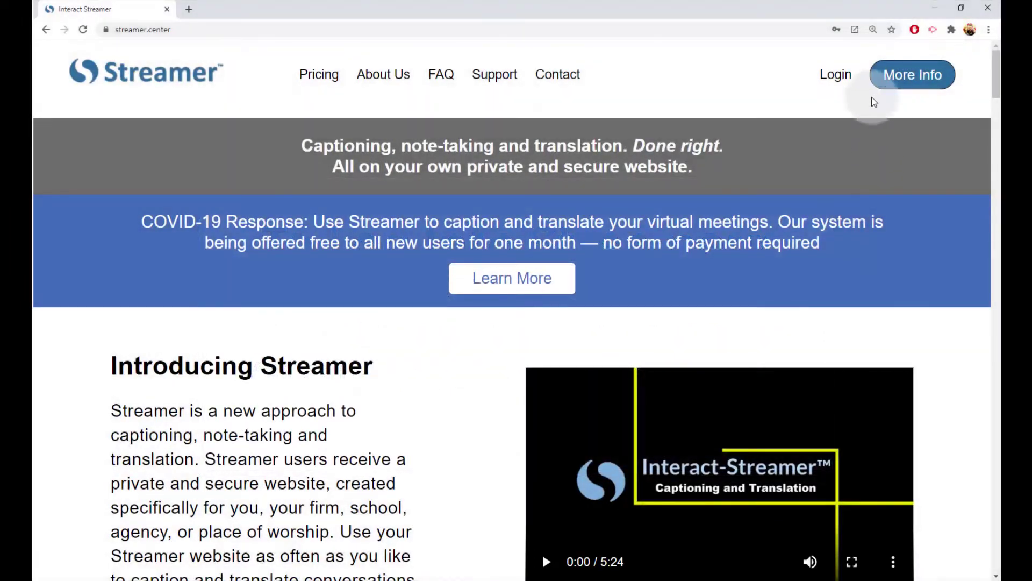
Log in on streamer.center with the saved credentials to reach the Lobby's four Greenvale rooms.
{"action": "left_click", "coordinate": [845, 85]}
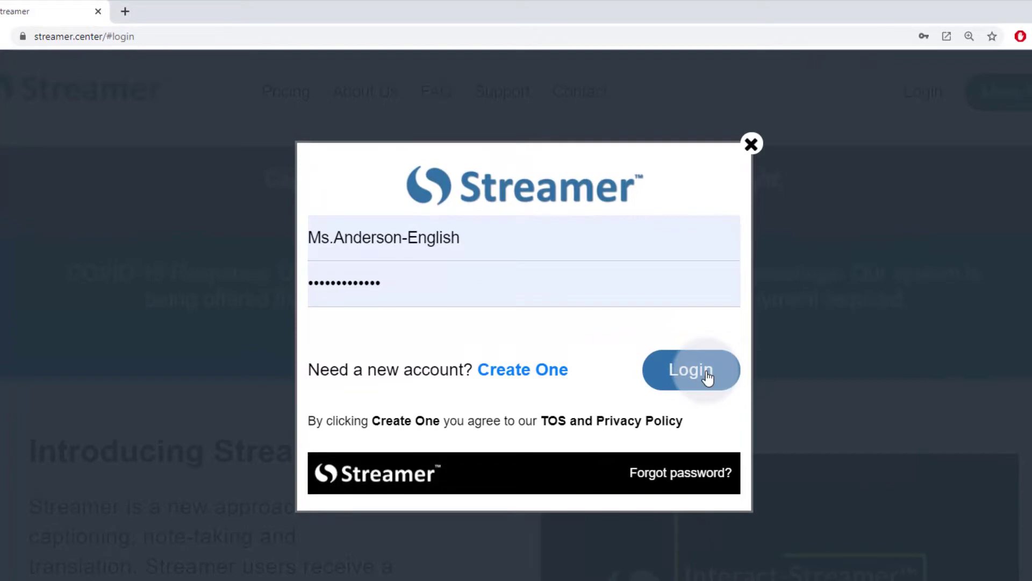
{"action": "left_click", "coordinate": [704, 377]}
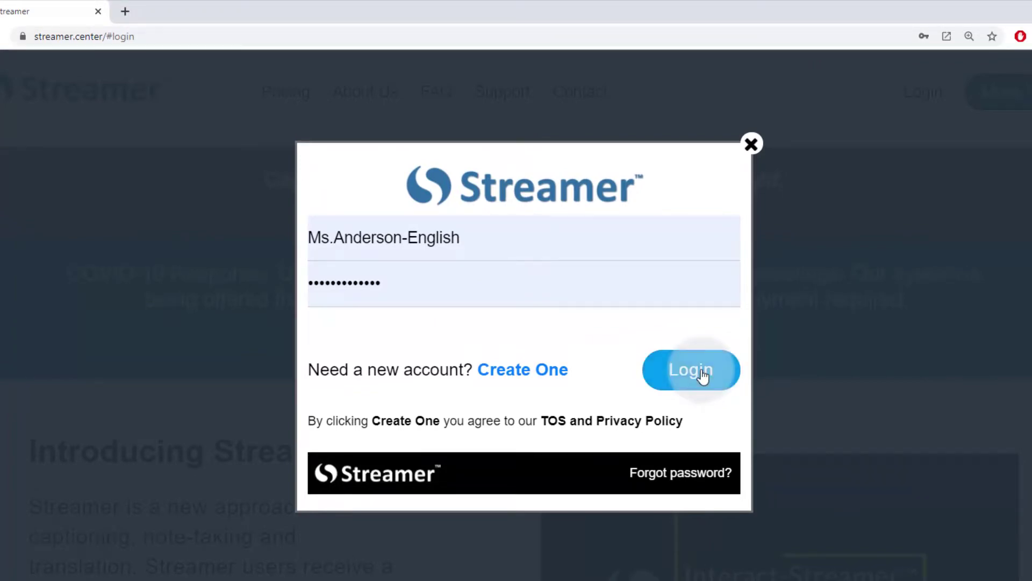
{"action": "left_click", "coordinate": [703, 375]}
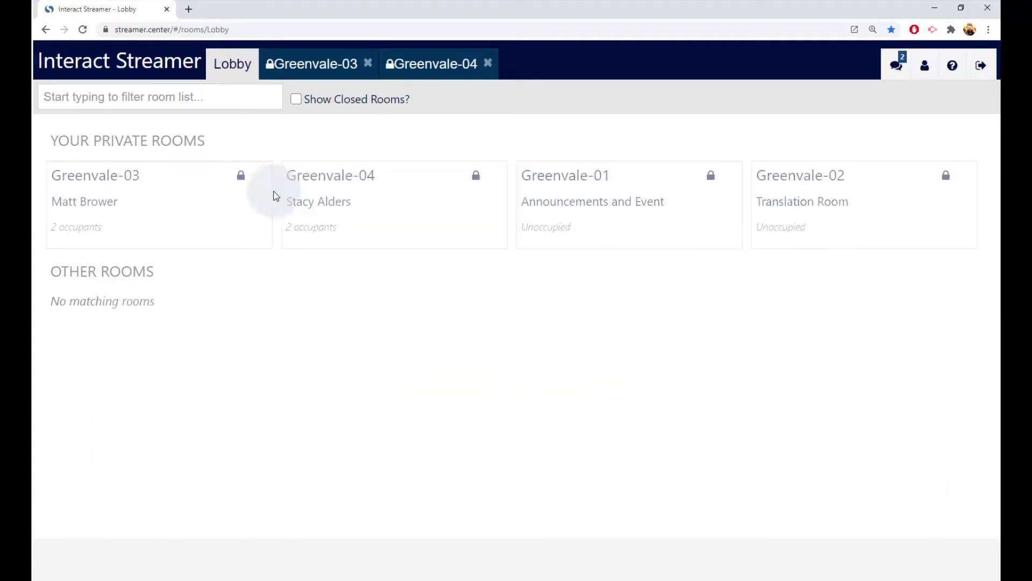
Open Greenvale-03 and start a Chrome desktop shortcut named '2nd Period' plus the student's name.
{"action": "left_click", "coordinate": [241, 201]}
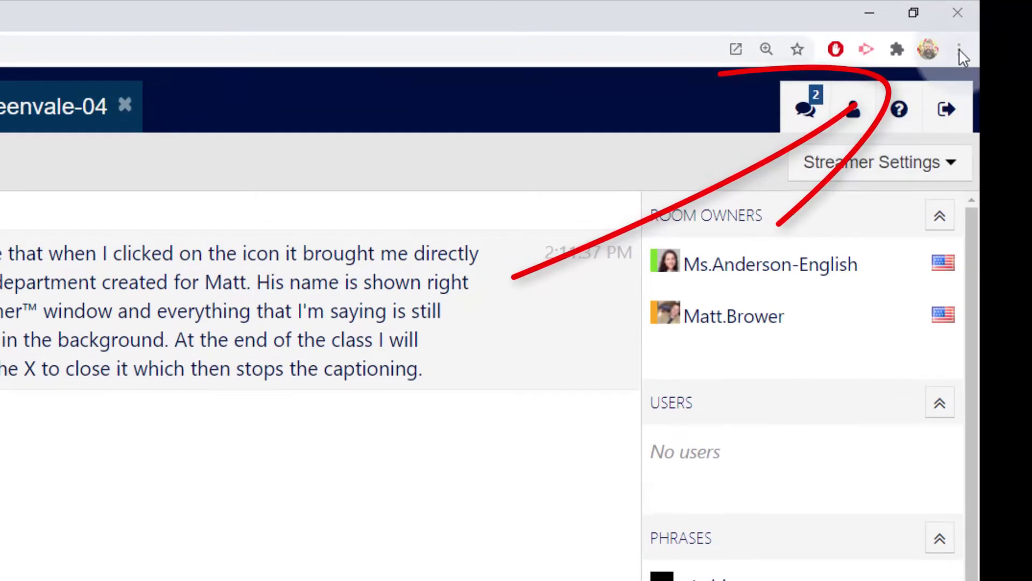
{"action": "left_click", "coordinate": [959, 49]}
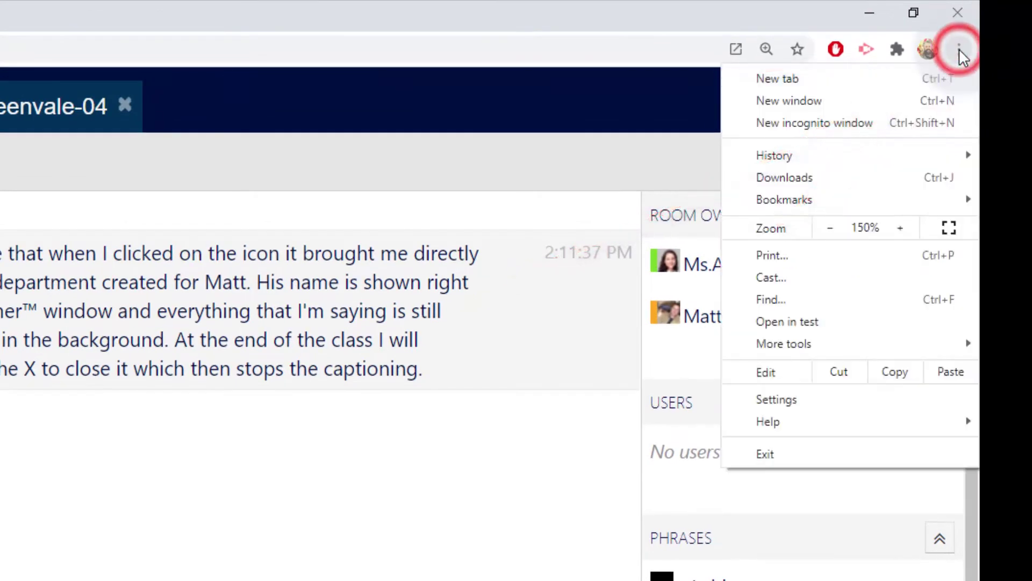
{"action": "mouse_move", "coordinate": [842, 342]}
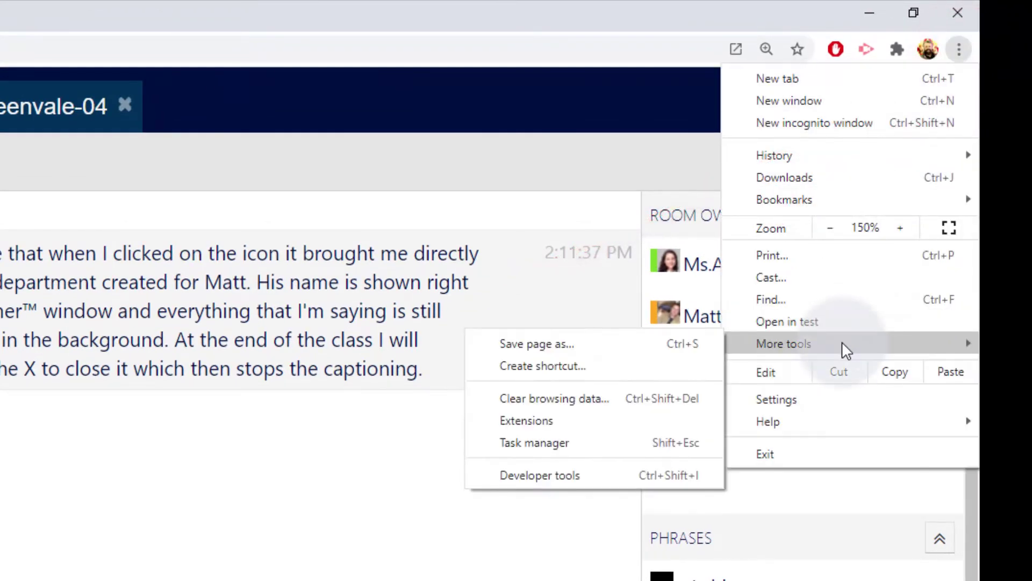
{"action": "left_click", "coordinate": [616, 370]}
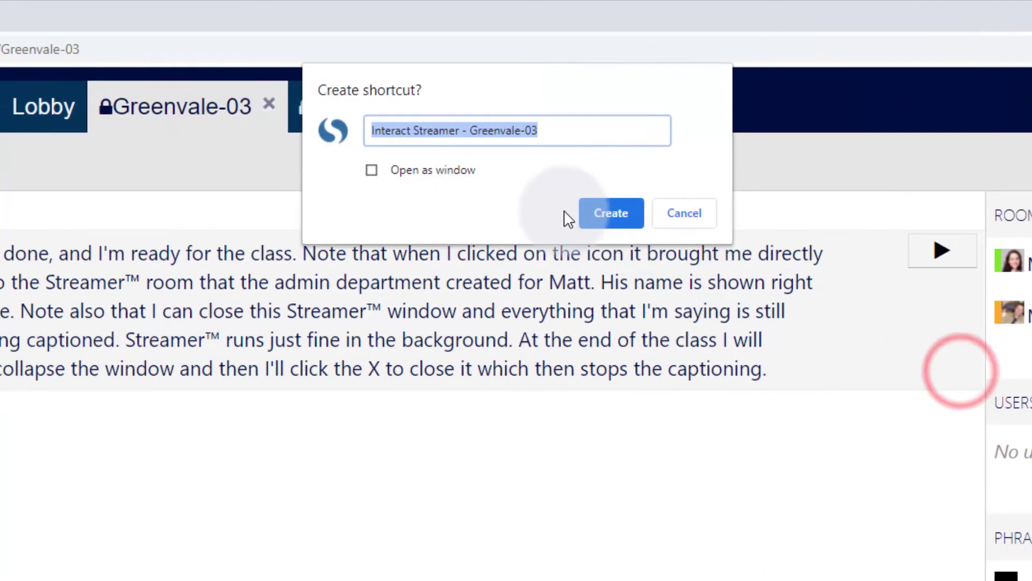
{"action": "type", "text": "2nd Period"}
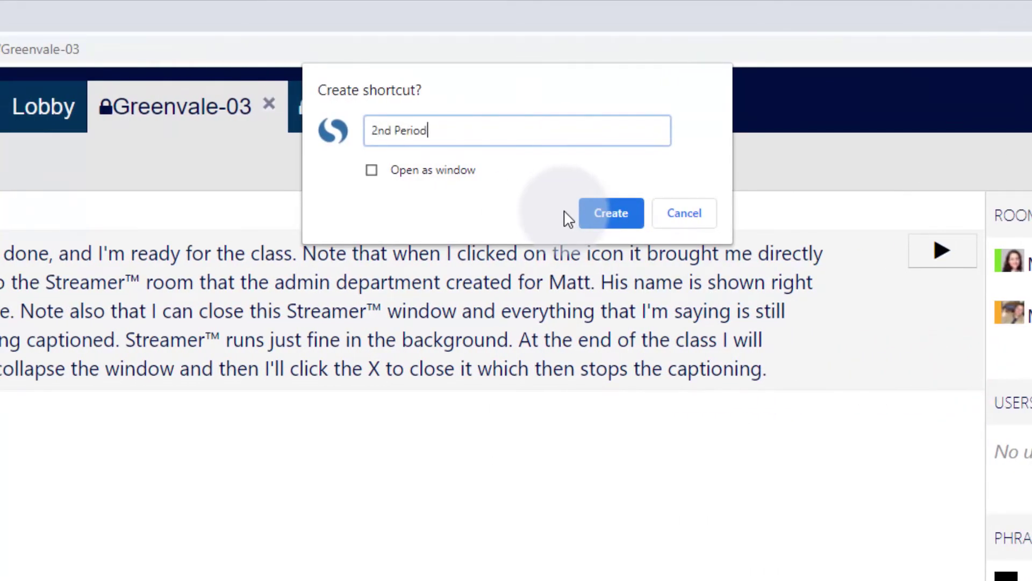
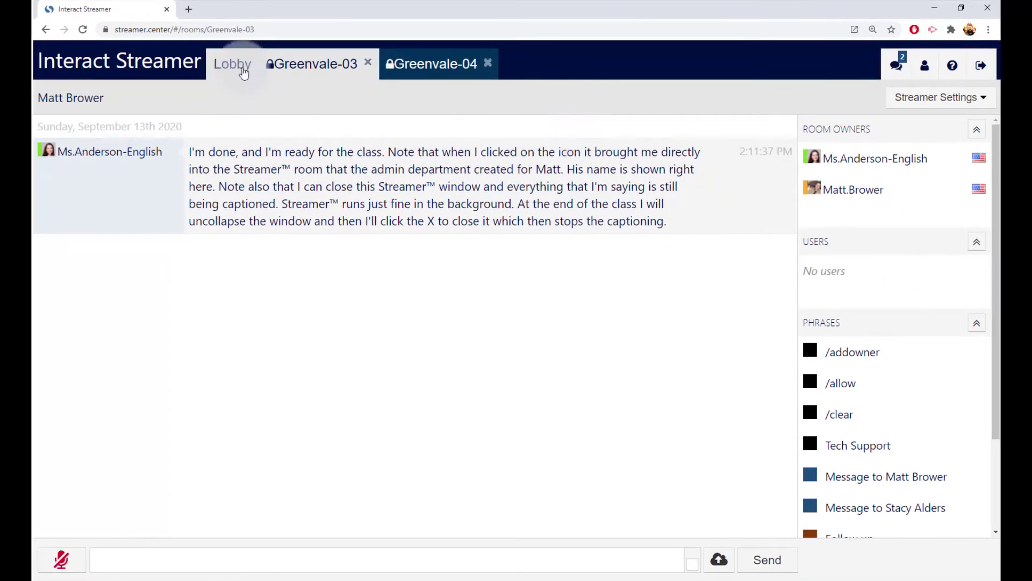
From the Lobby, open Greenvale-04 and create its desktop shortcut named '5th Period' with the student's name.
{"action": "left_click", "coordinate": [240, 67]}
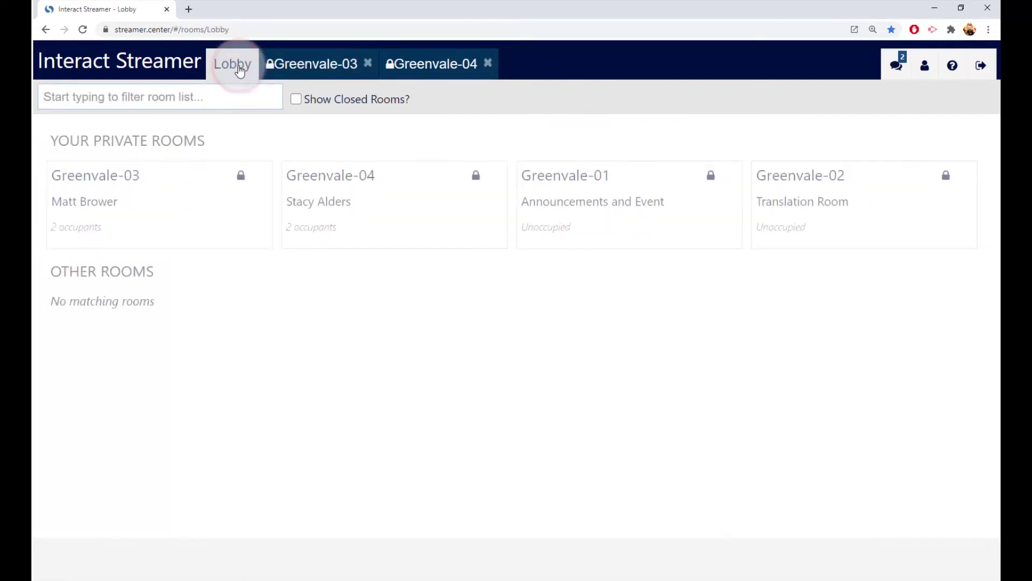
{"action": "left_click", "coordinate": [343, 208]}
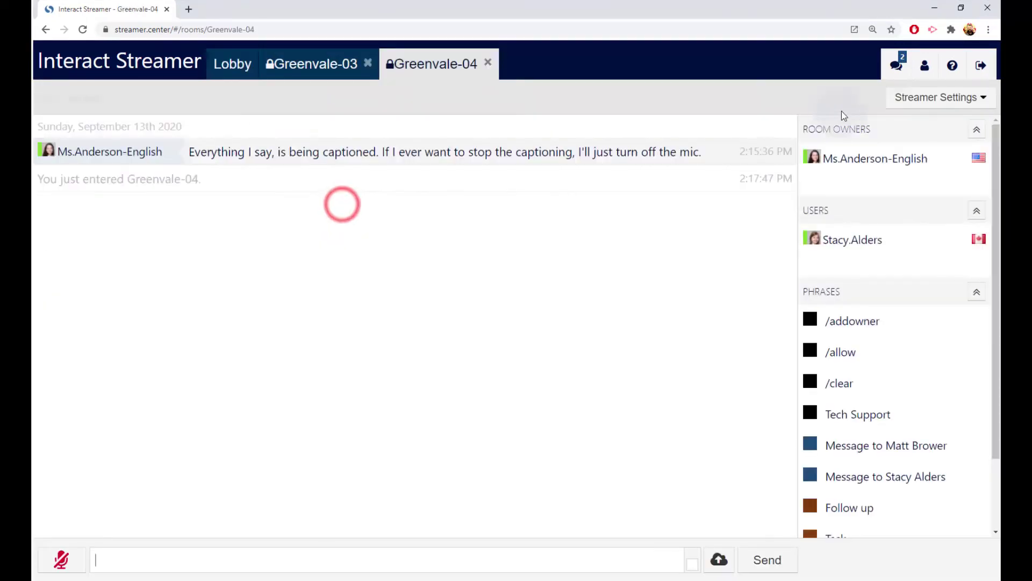
{"action": "left_click", "coordinate": [987, 31]}
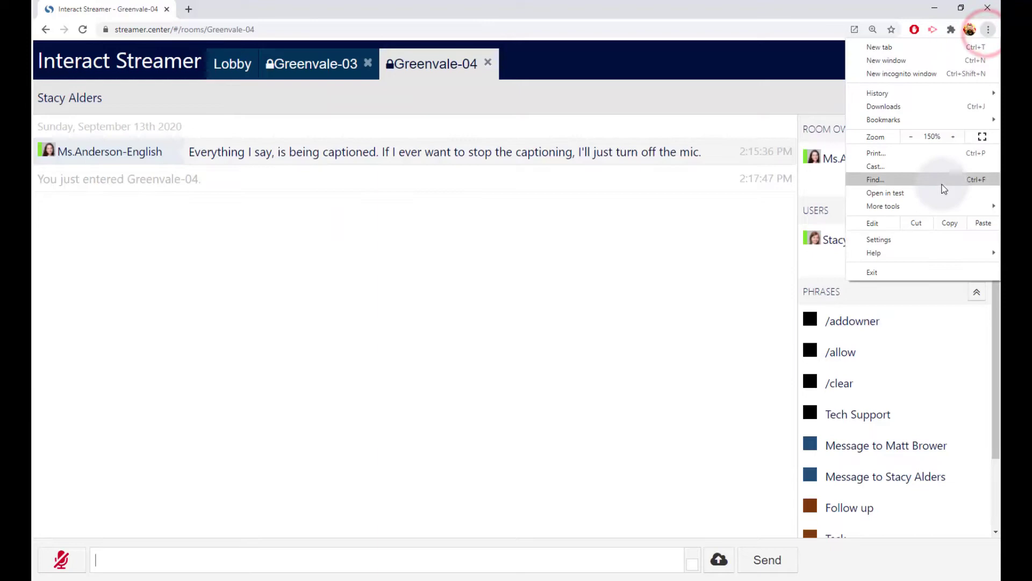
{"action": "mouse_move", "coordinate": [945, 205]}
{"action": "left_click", "coordinate": [785, 222]}
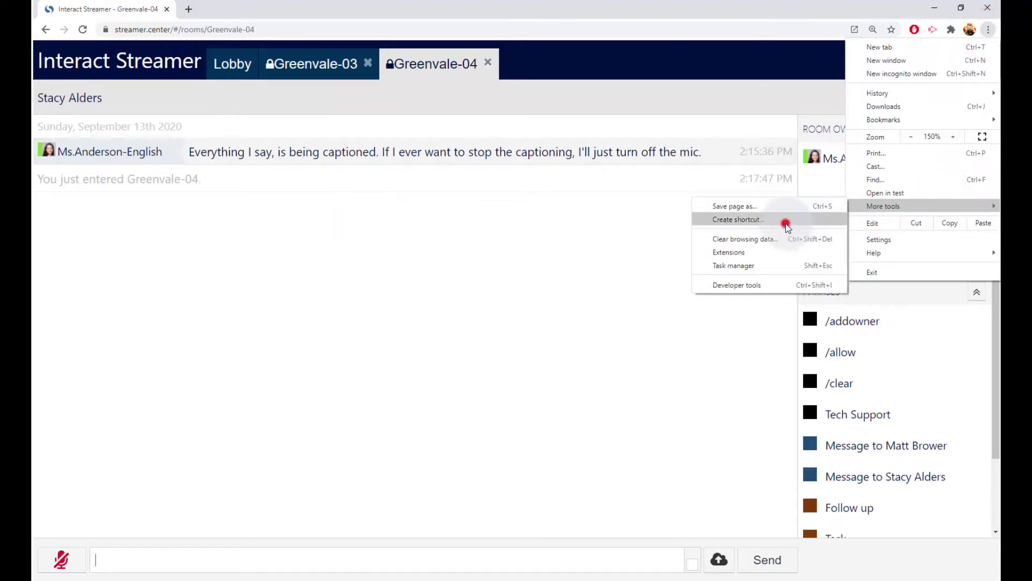
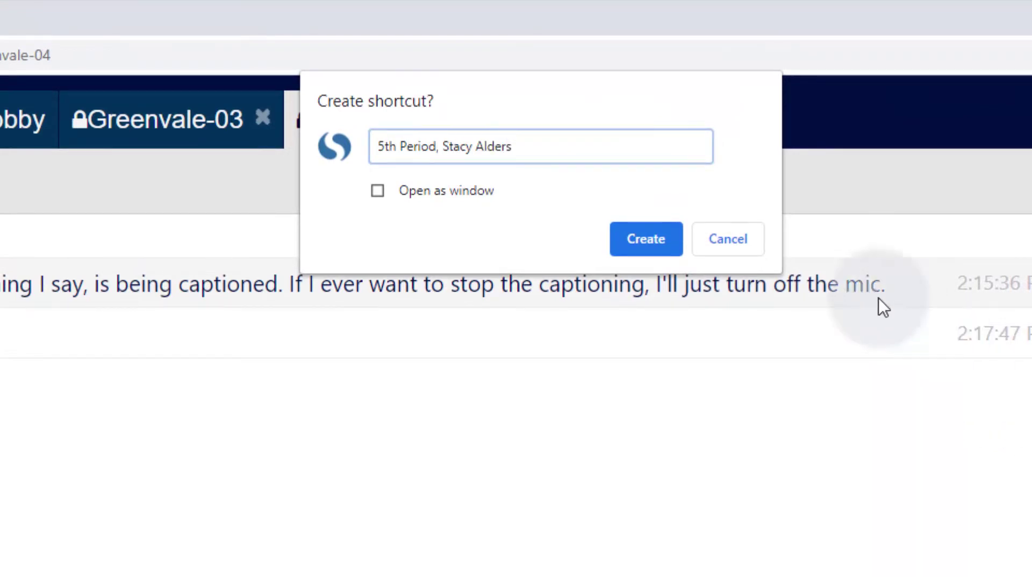
{"action": "left_click", "coordinate": [648, 241]}
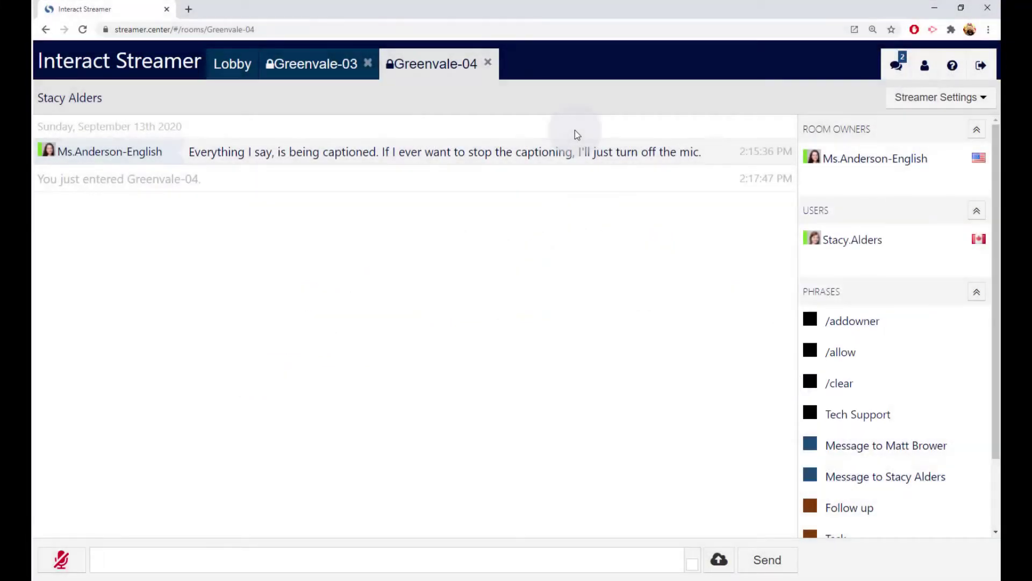
Return to Greenvale-03 and bring Chrome's page zoom down from 300% so the room fits.
{"action": "left_click", "coordinate": [329, 70]}
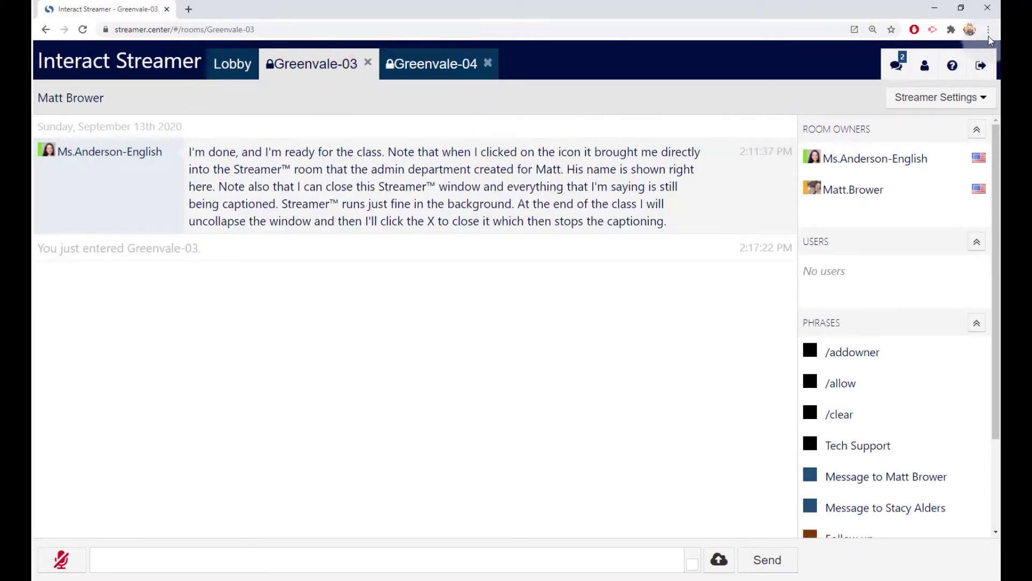
{"action": "left_click", "coordinate": [988, 32]}
{"action": "left_click", "coordinate": [951, 137]}
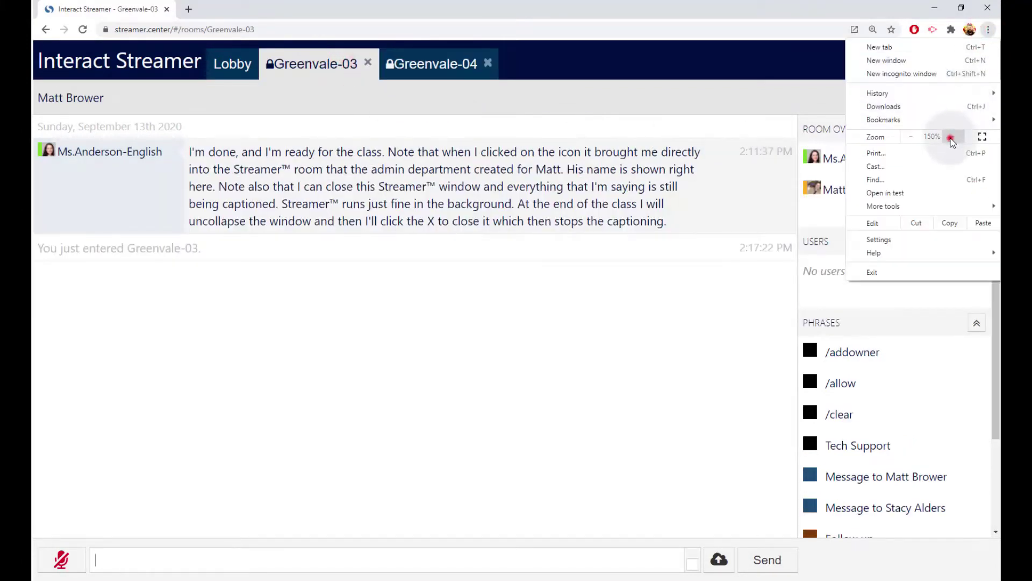
{"action": "left_click", "coordinate": [950, 139]}
{"action": "left_click", "coordinate": [950, 138]}
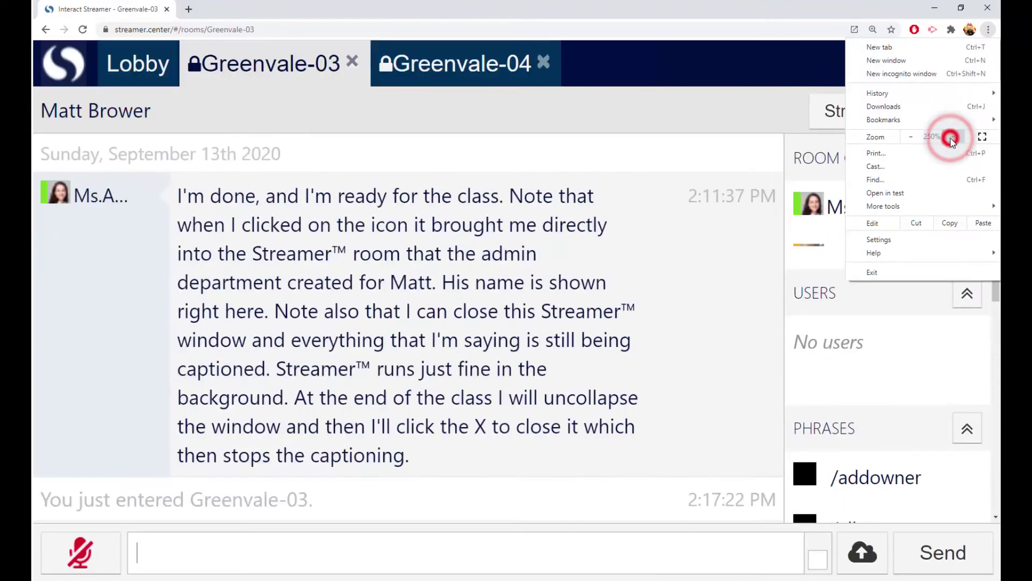
{"action": "left_click", "coordinate": [950, 139]}
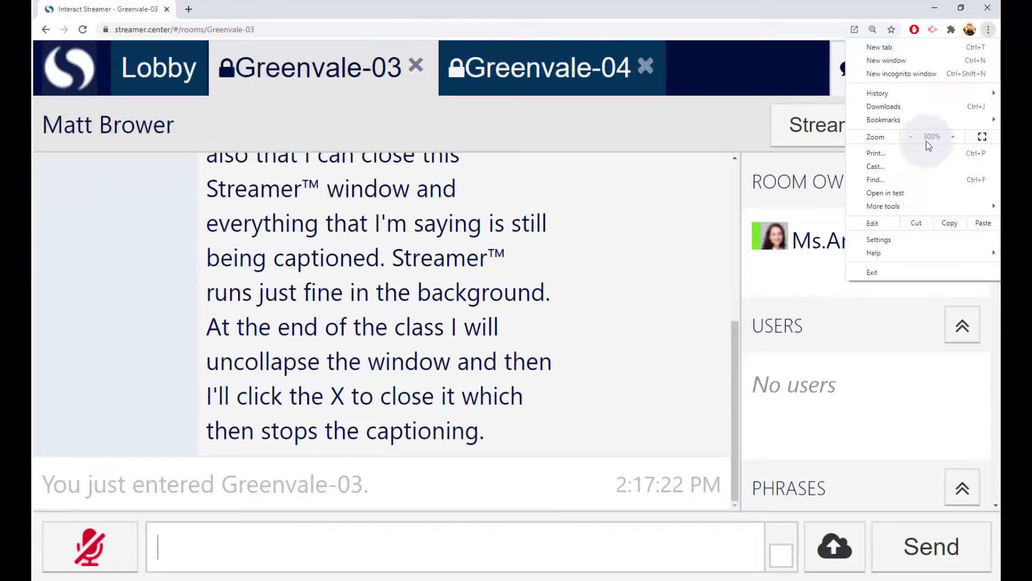
{"action": "left_click", "coordinate": [905, 138]}
{"action": "left_click", "coordinate": [905, 138]}
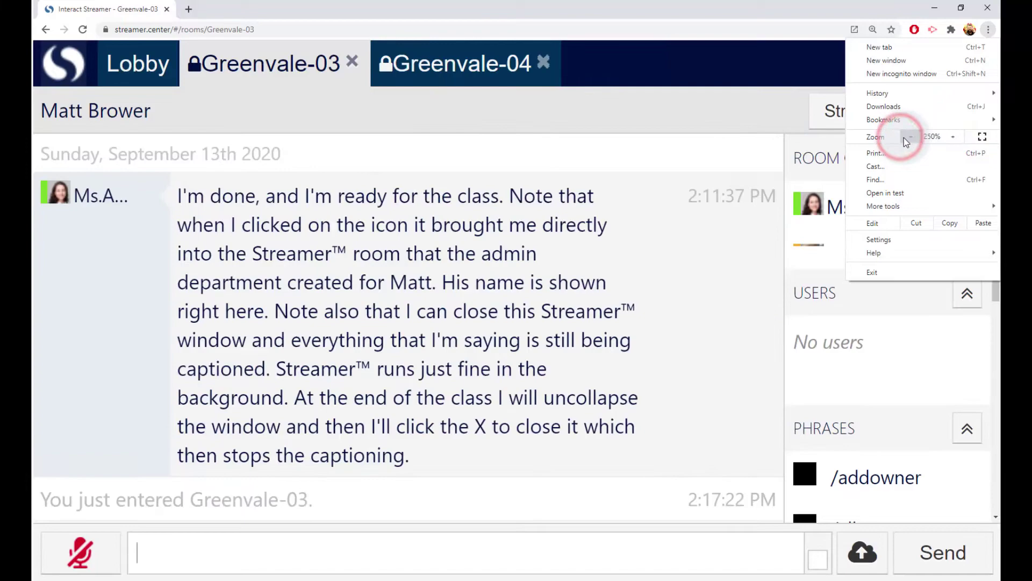
{"action": "left_click", "coordinate": [907, 138]}
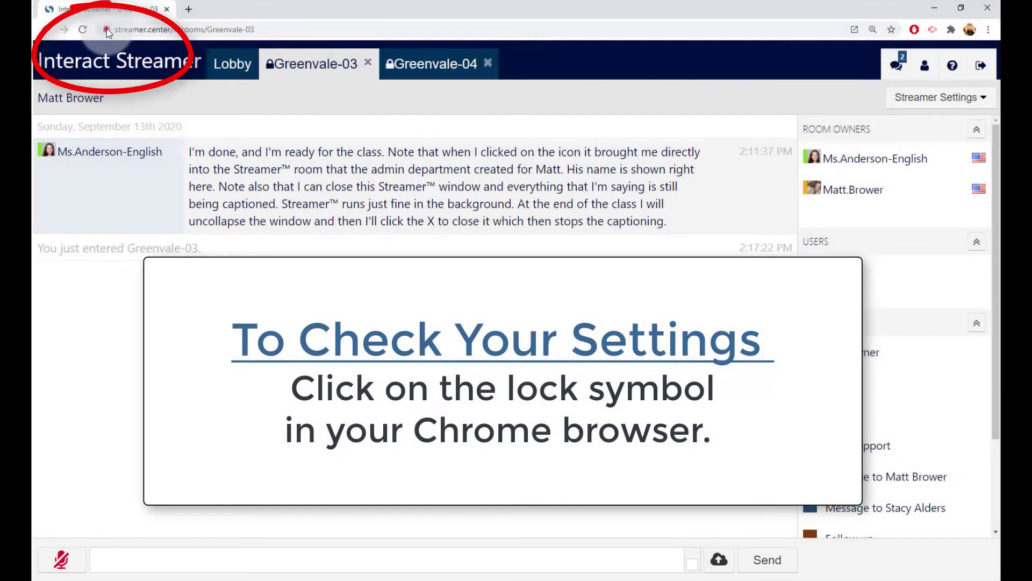
{"action": "left_click", "coordinate": [106, 29]}
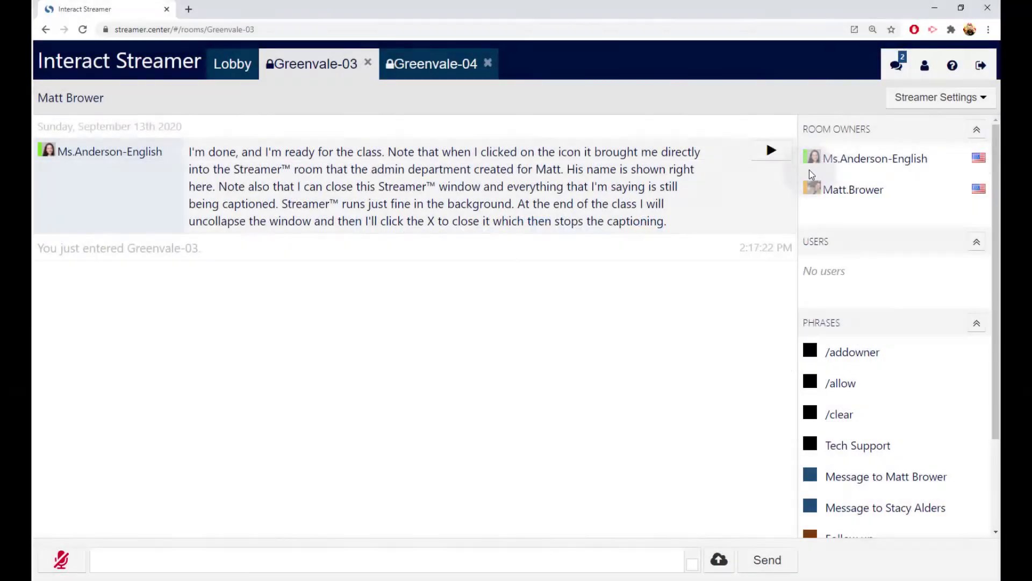
{"action": "mouse_move", "coordinate": [821, 164]}
{"action": "mouse_move", "coordinate": [815, 193]}
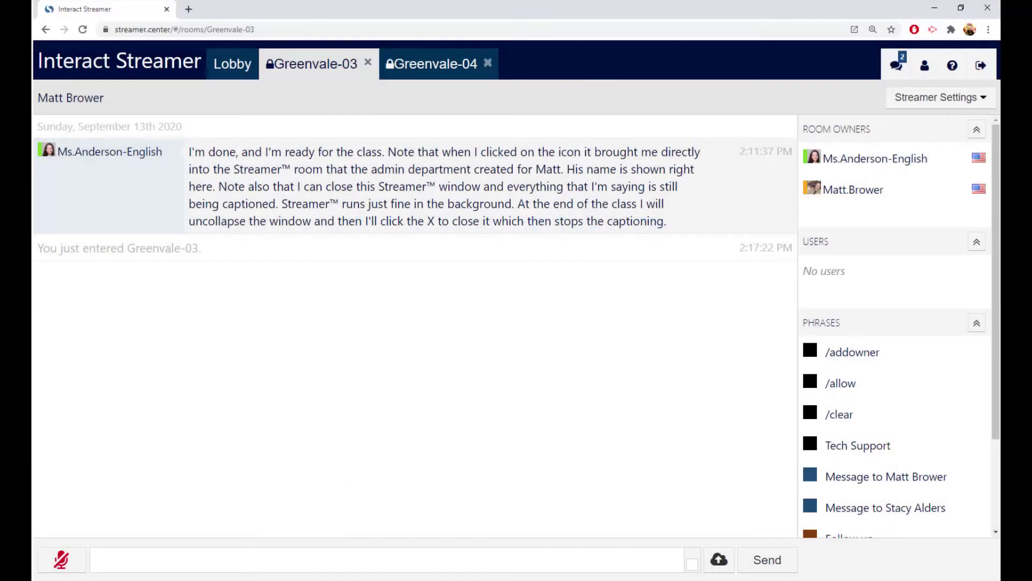
Caption 'this flashing tab shows you if your microphone is active' in Greenvale-03 using the microphone.
{"action": "left_click", "coordinate": [66, 560]}
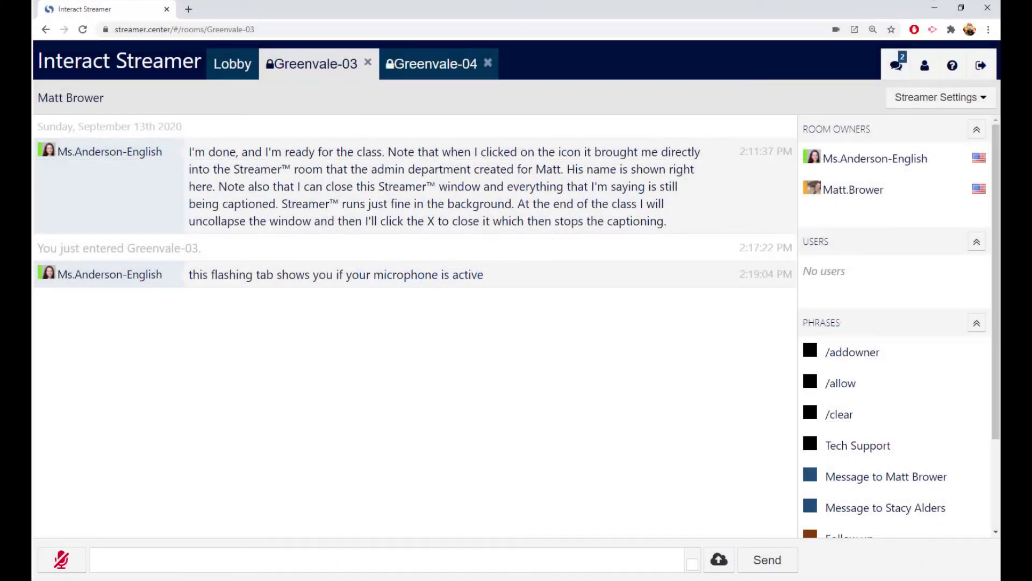
Drag Roman History.docx from the desktop into the Greenvale-03 chat and attach it.
{"action": "left_click_drag", "start_coordinate": [421, 292], "coordinate": [498, 362]}
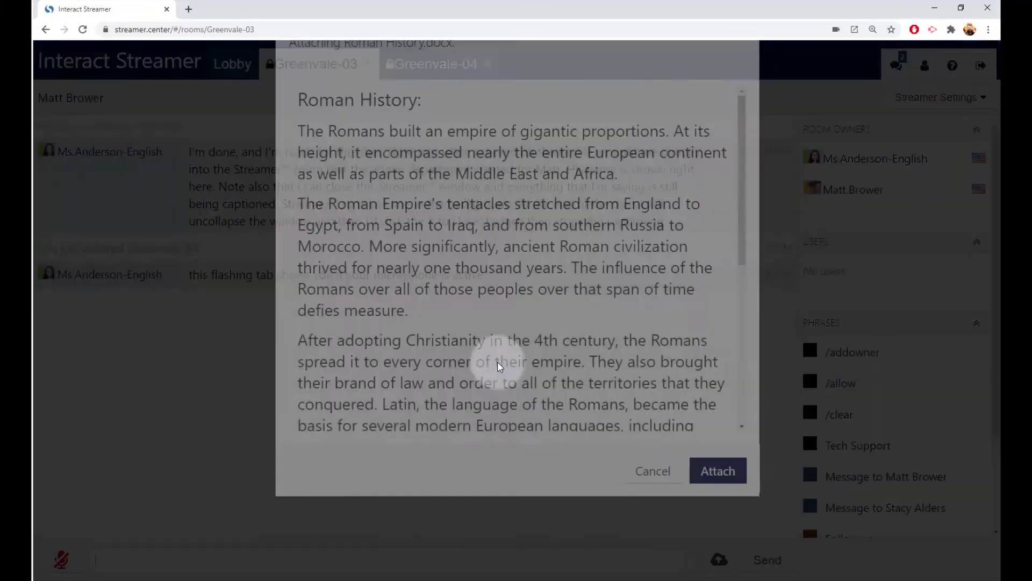
{"action": "left_click", "coordinate": [718, 557]}
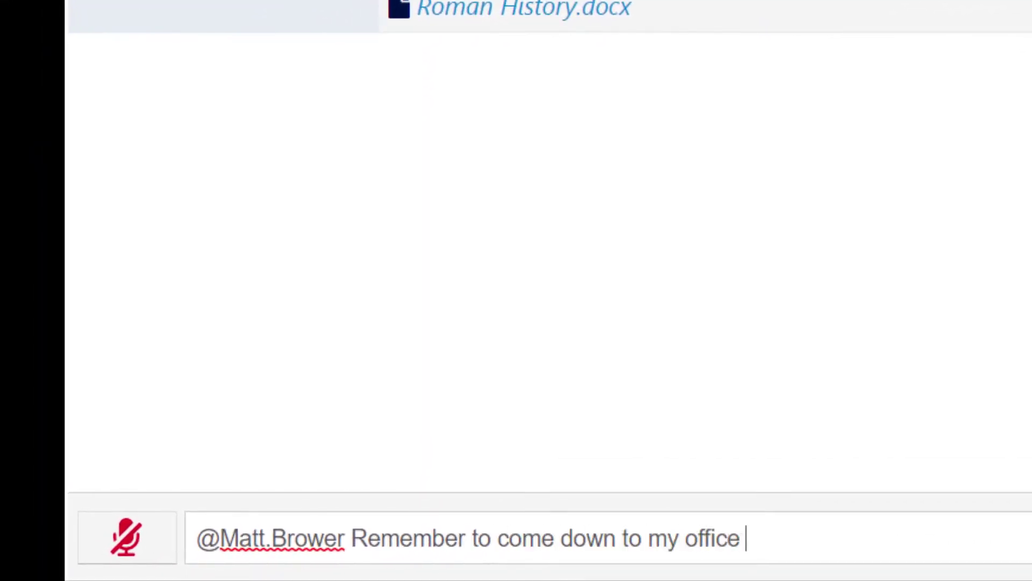
Send the mentioned student 'Remember to come down to my office at 2:30'.
{"action": "type", "text": "me down to my office at 2:30"}
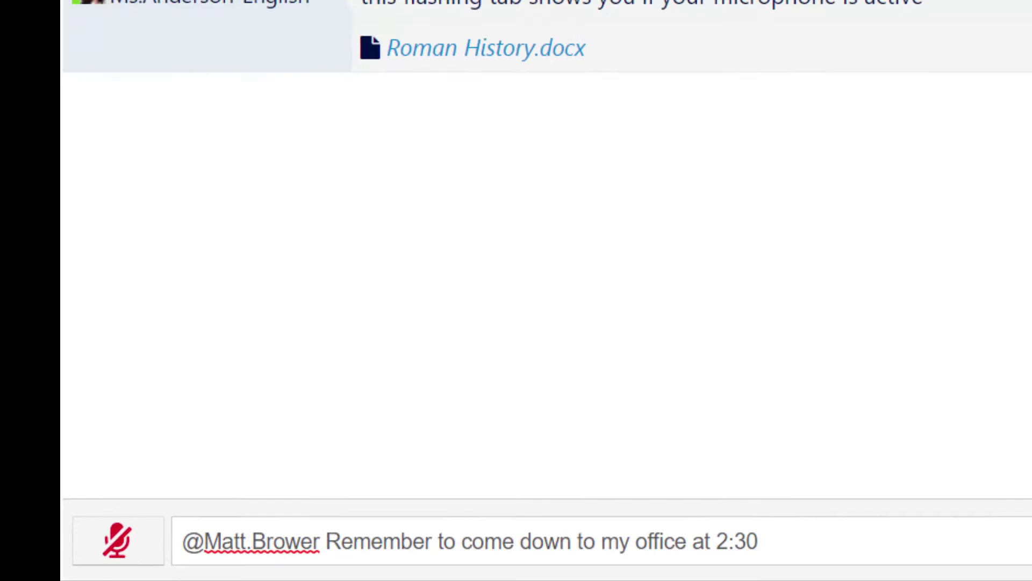
{"action": "key", "text": "Return"}
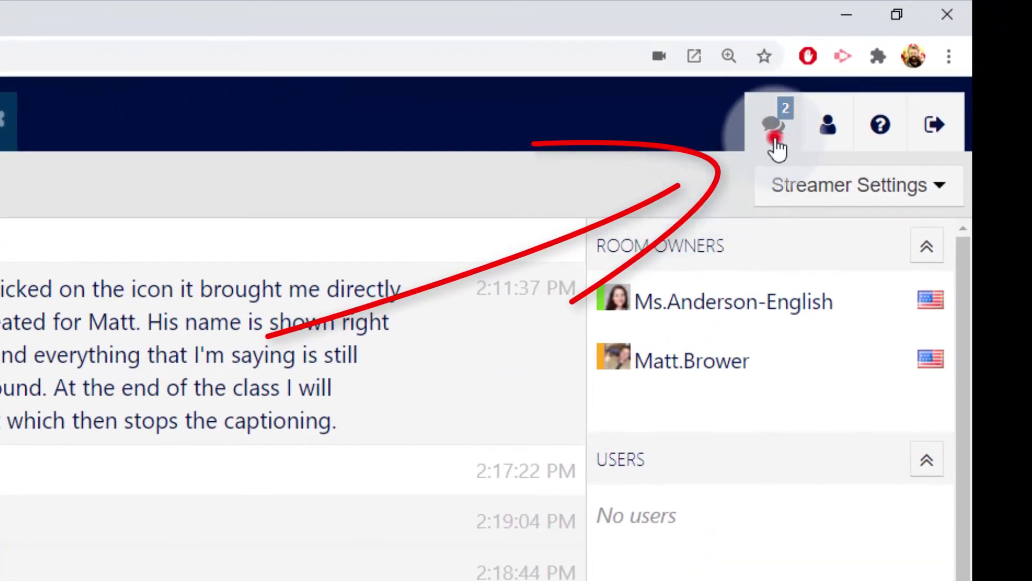
{"action": "left_click", "coordinate": [774, 141]}
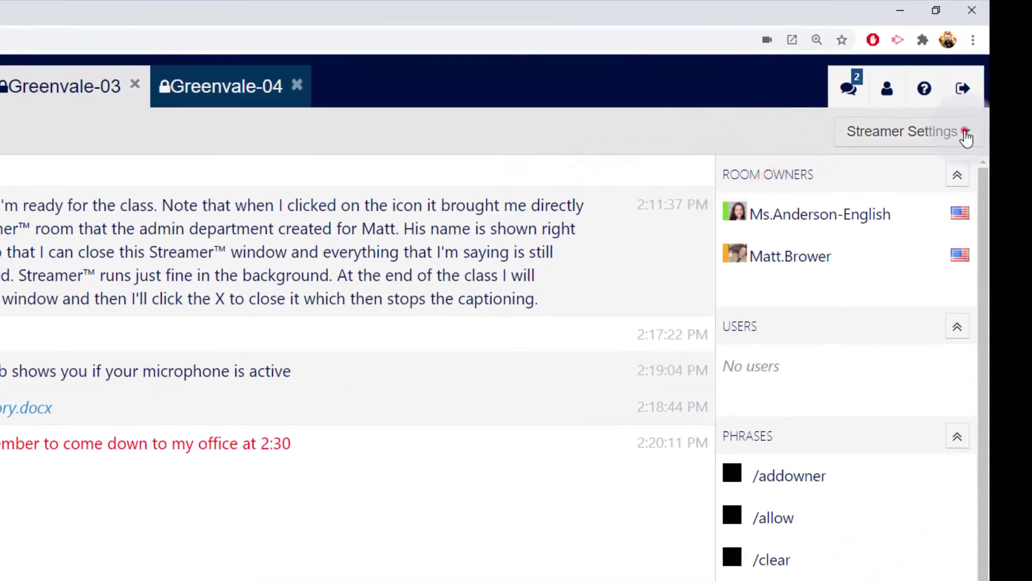
Set up a transcript download covering the last hour in DOCX format.
{"action": "left_click", "coordinate": [965, 135]}
{"action": "left_click", "coordinate": [931, 387]}
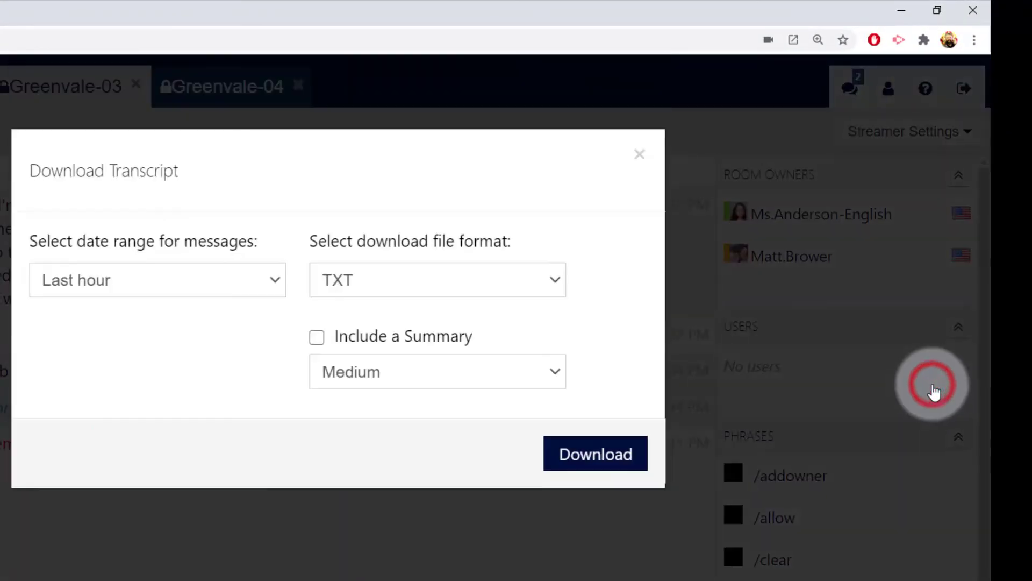
{"action": "left_click", "coordinate": [274, 280]}
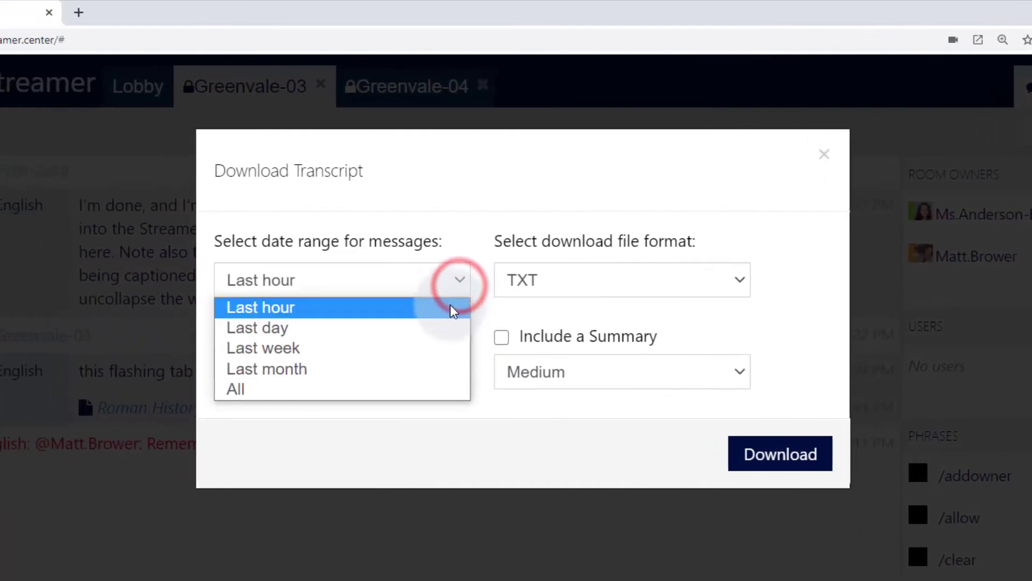
{"action": "left_click", "coordinate": [450, 306]}
{"action": "left_click", "coordinate": [734, 290]}
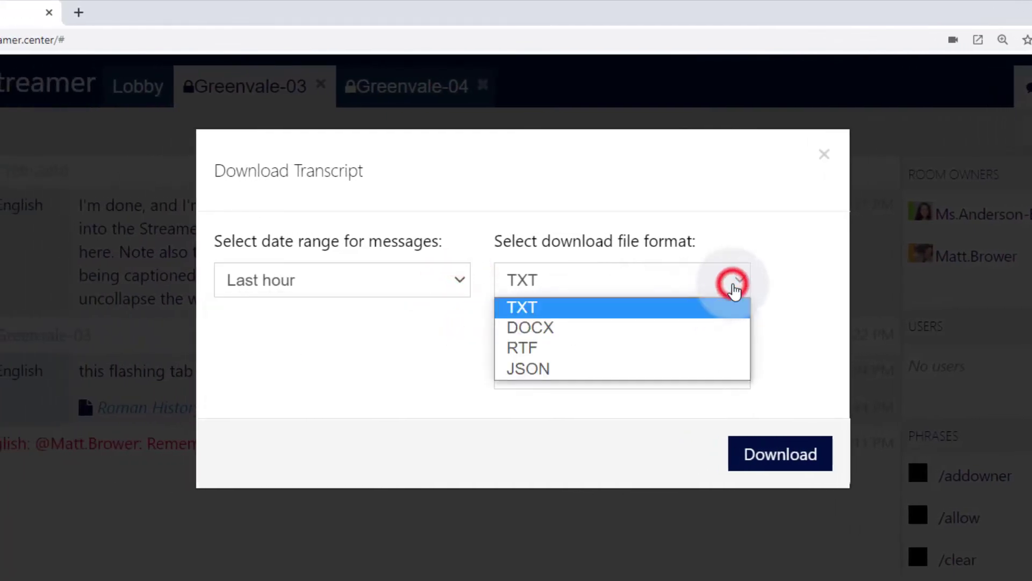
{"action": "left_click", "coordinate": [717, 325]}
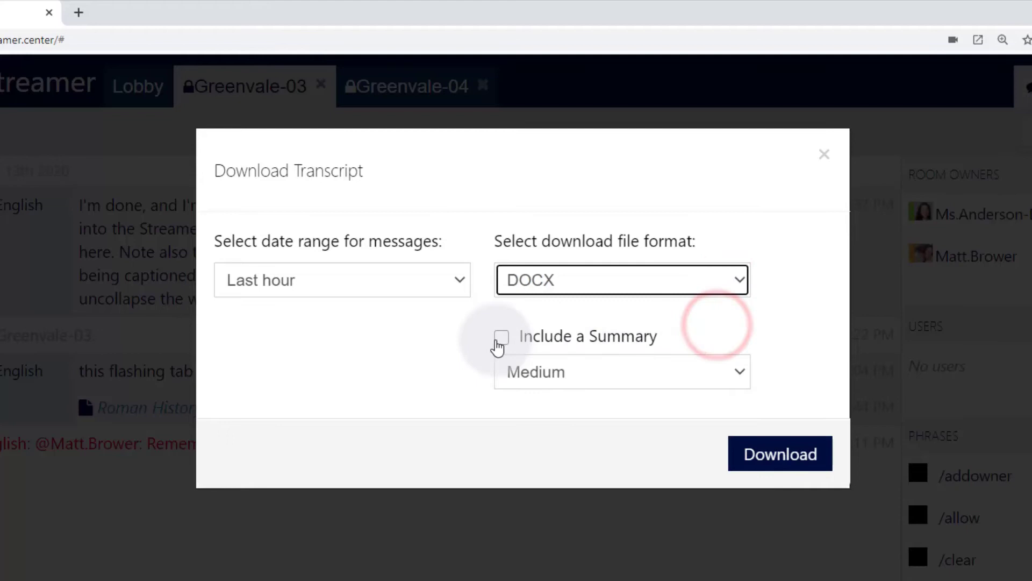
Include a Medium-length summary, then download and save the transcript to Downloads.
{"action": "left_click", "coordinate": [499, 339]}
{"action": "left_click", "coordinate": [739, 371]}
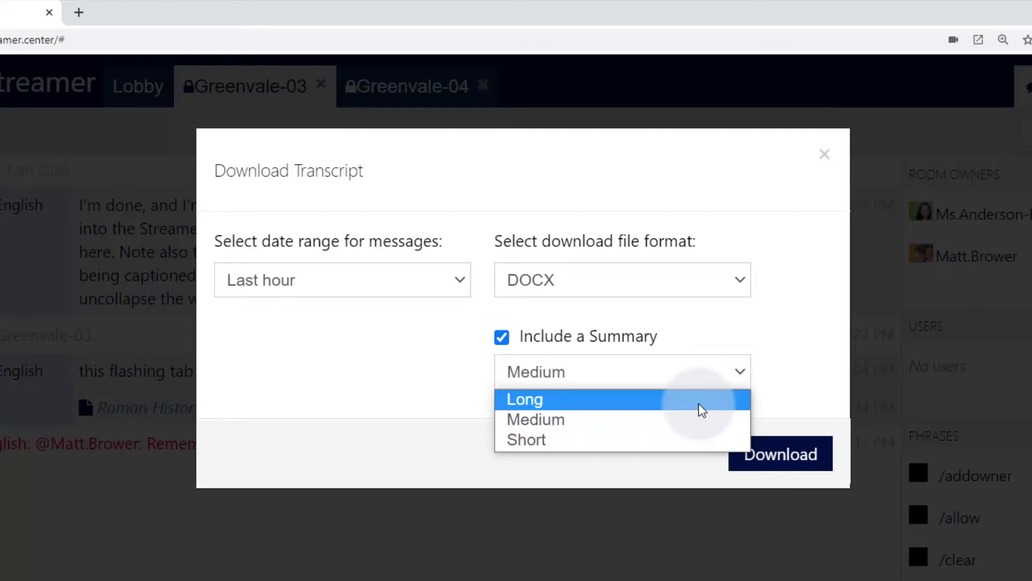
{"action": "left_click", "coordinate": [709, 421]}
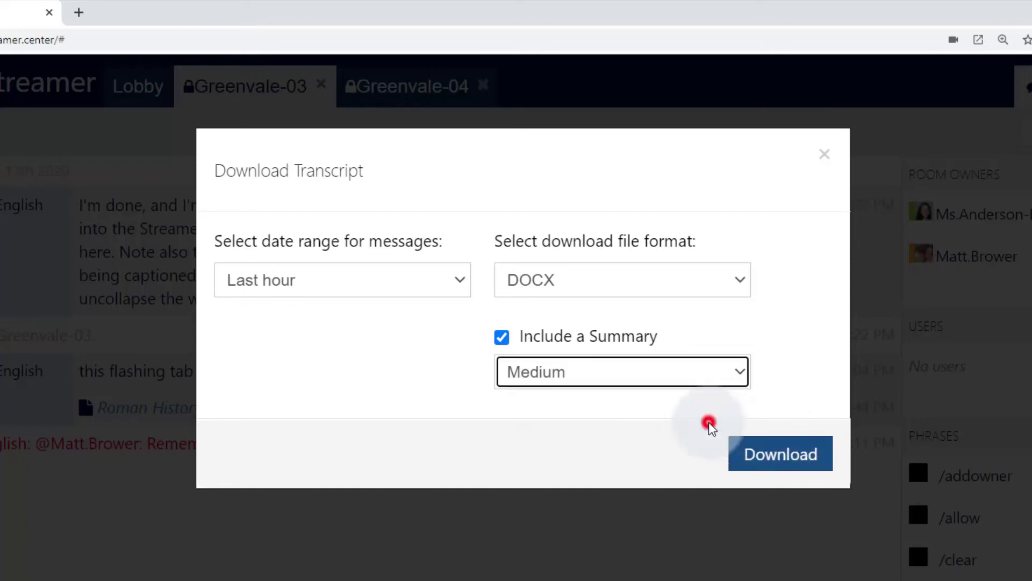
{"action": "left_click", "coordinate": [765, 449]}
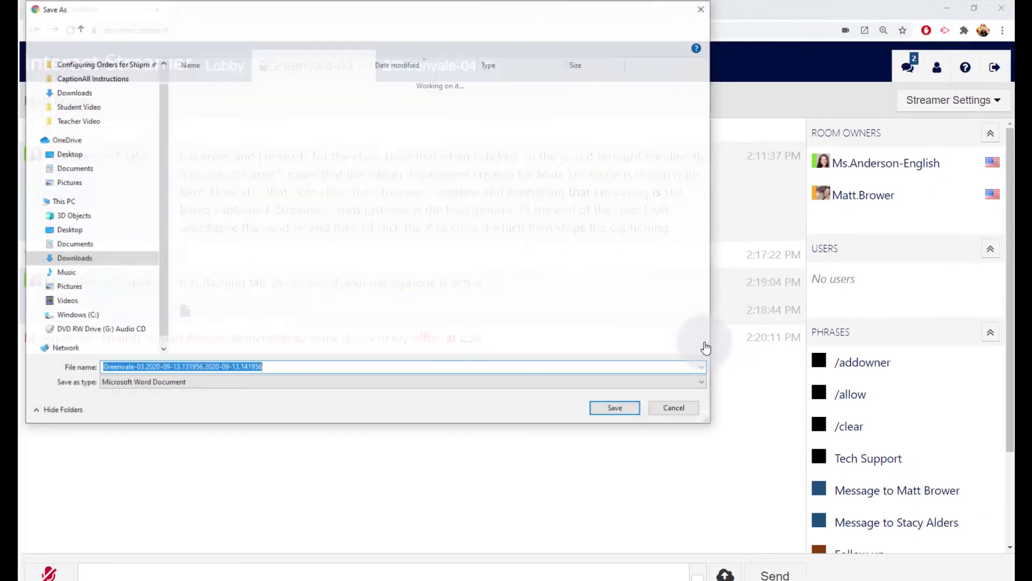
{"action": "left_click", "coordinate": [617, 401]}
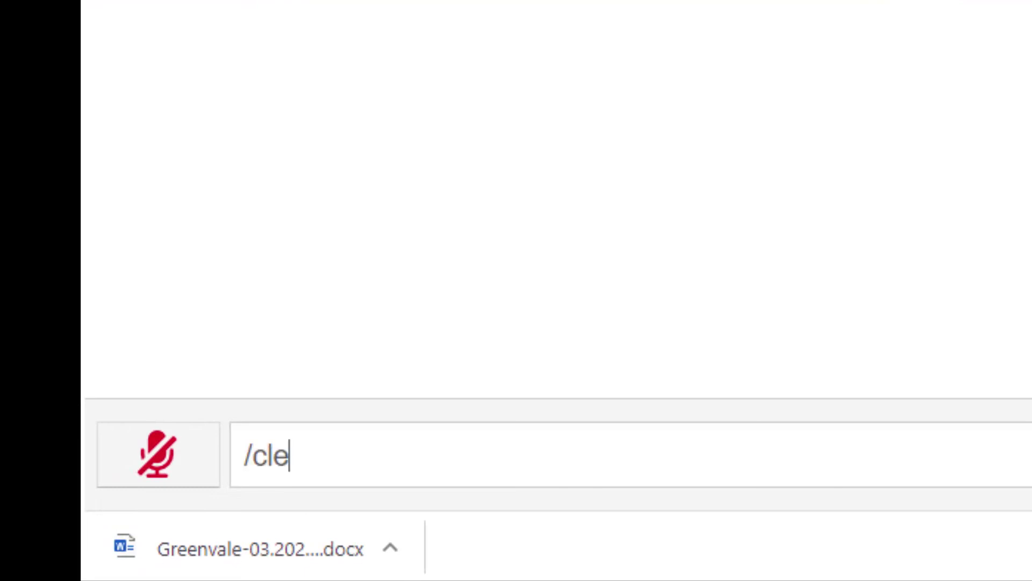
Finish entering /clear and send it to wipe the Greenvale-03 chat history.
{"action": "type", "text": "ar"}
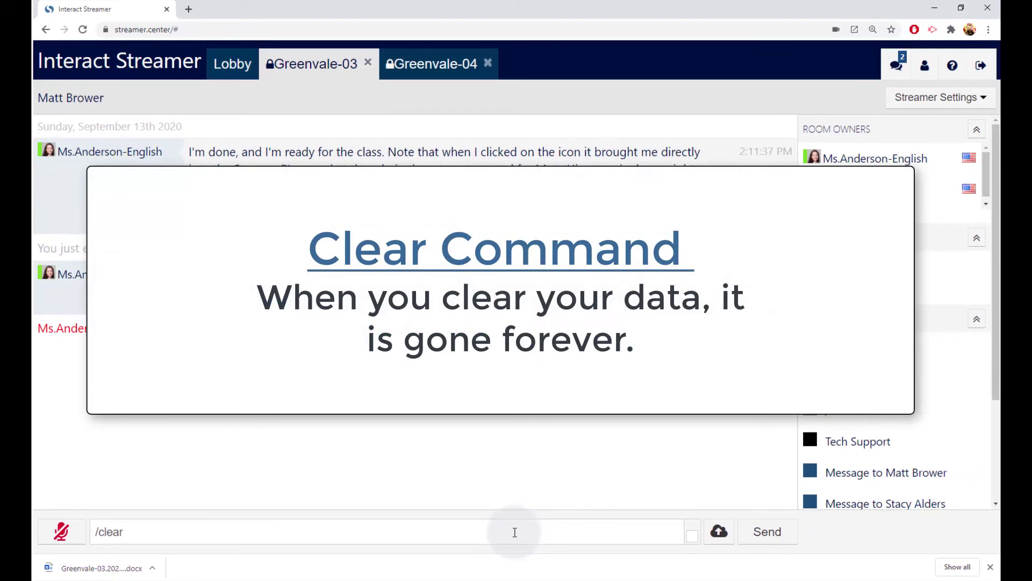
{"action": "key", "text": "Return"}
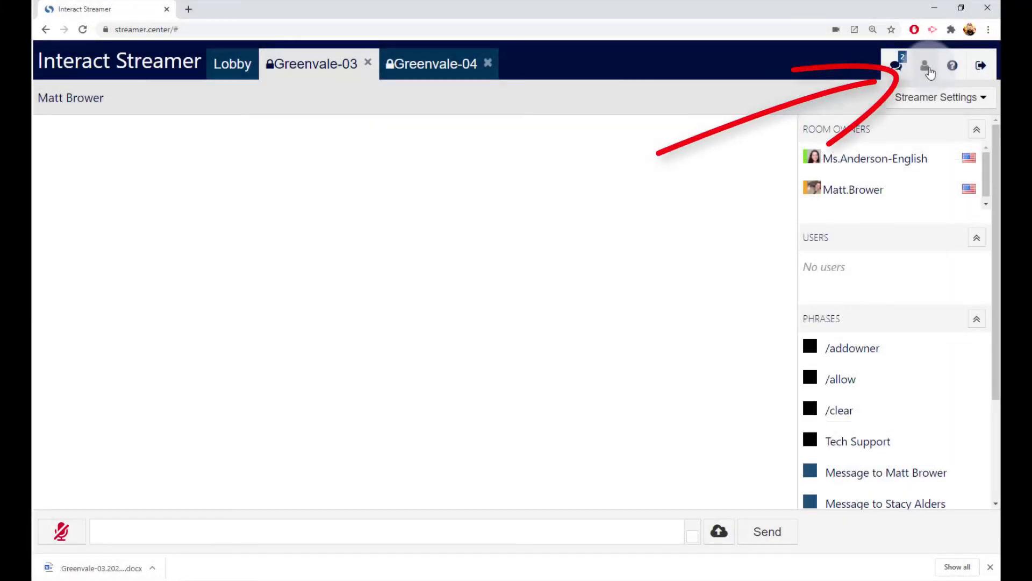
Open account settings, view the Username form, then show the empty change-password form.
{"action": "left_click", "coordinate": [928, 70]}
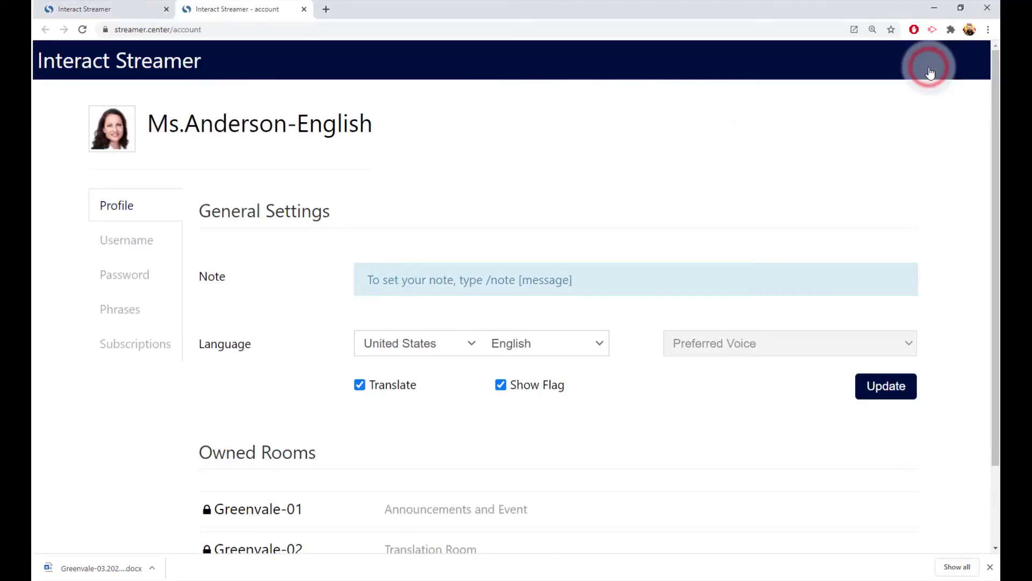
{"action": "mouse_move", "coordinate": [114, 136]}
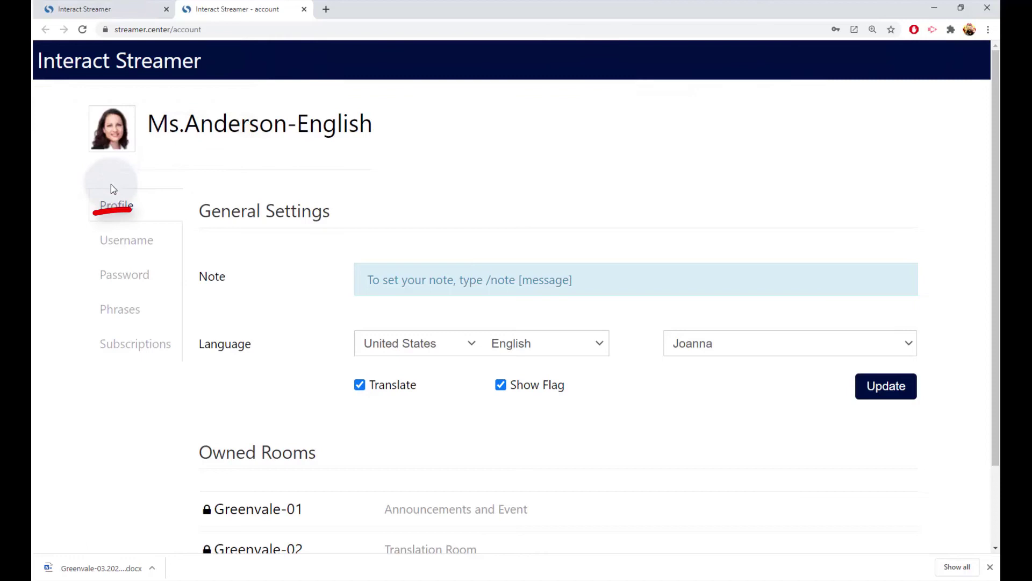
{"action": "left_click", "coordinate": [133, 246]}
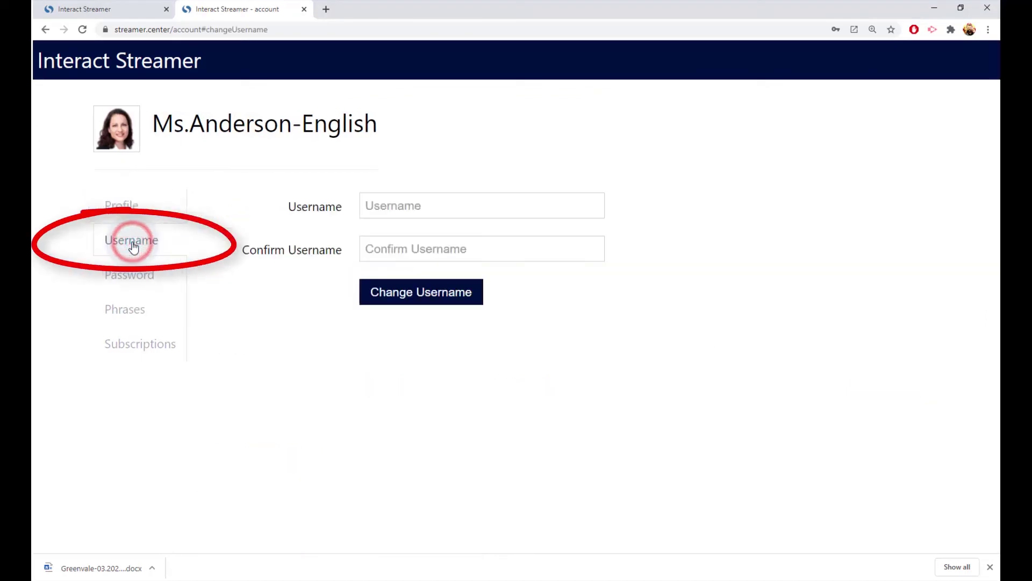
{"action": "left_click", "coordinate": [135, 277]}
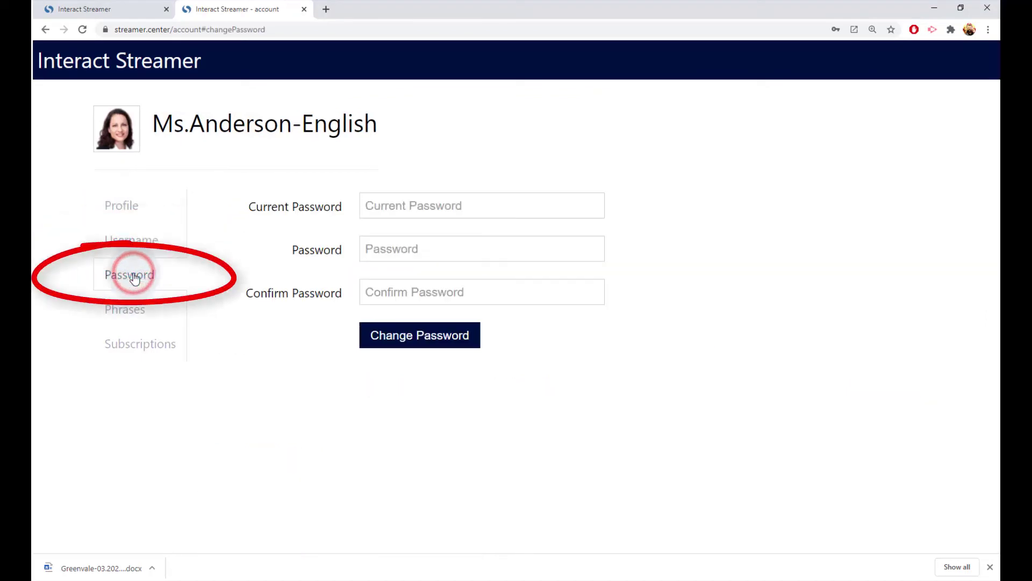